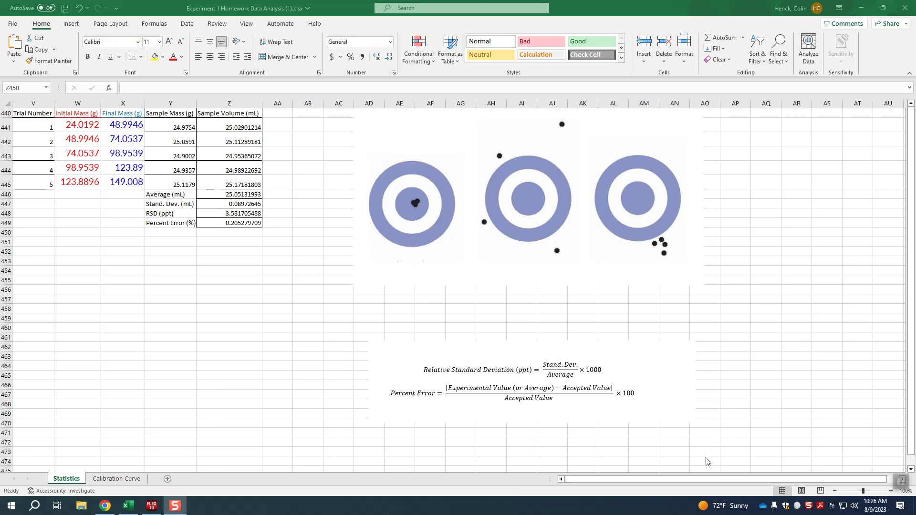
# Step: Switch to the Calibration Curve sheet and bring up the Brightspace question with the standards data
pyautogui.click(115, 478)
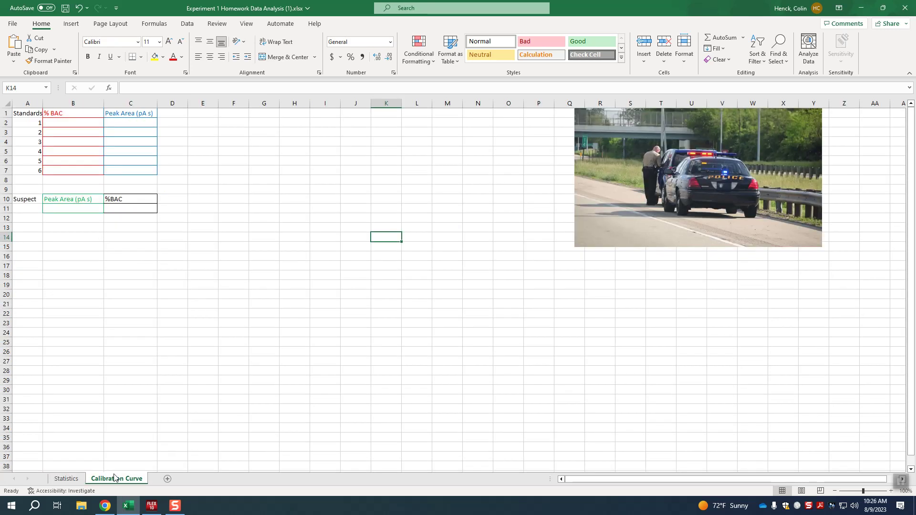
pyautogui.click(105, 506)
# Step: Copy the question's six-row table of %BAC standards and their peak areas
pyautogui.scroll(-2, 364, 295)
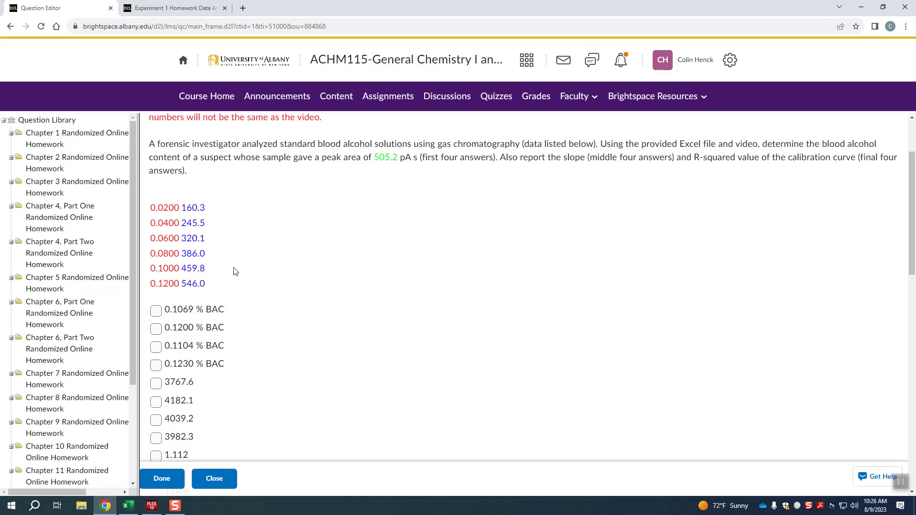
pyautogui.scroll(-1, 214, 291)
pyautogui.scroll(3, 293, 266)
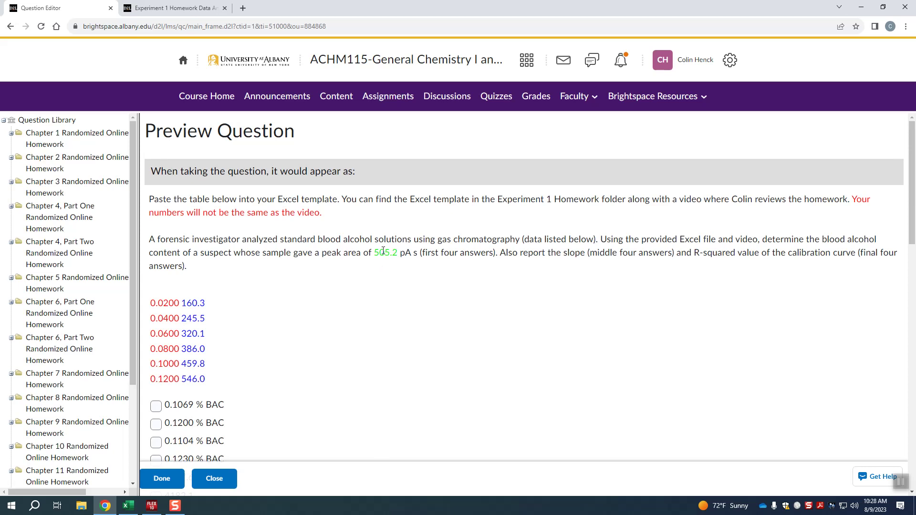
pyautogui.moveTo(373, 252); pyautogui.dragTo(379, 253)
pyautogui.click(399, 254)
pyautogui.moveTo(210, 379); pyautogui.dragTo(152, 304)
pyautogui.rightClick(162, 308)
pyautogui.click(179, 314)
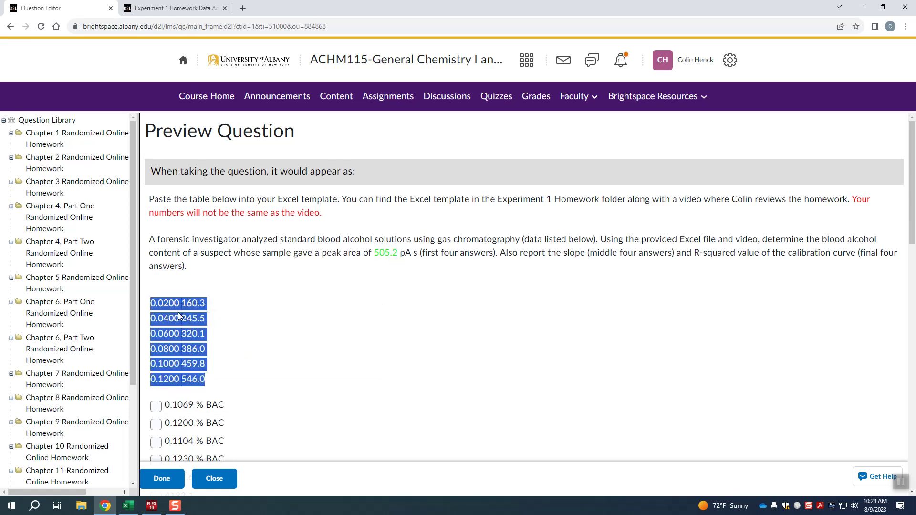
# Step: Back in Excel, paste the copied table at B2, then undo the paste that merged everything into B2
pyautogui.click(128, 505)
pyautogui.click(80, 123)
pyautogui.rightClick(79, 123)
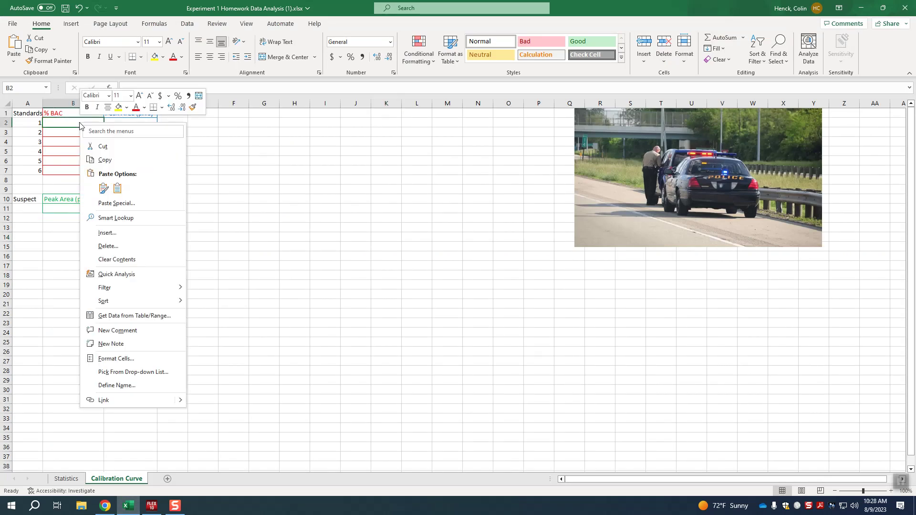
pyautogui.click(106, 187)
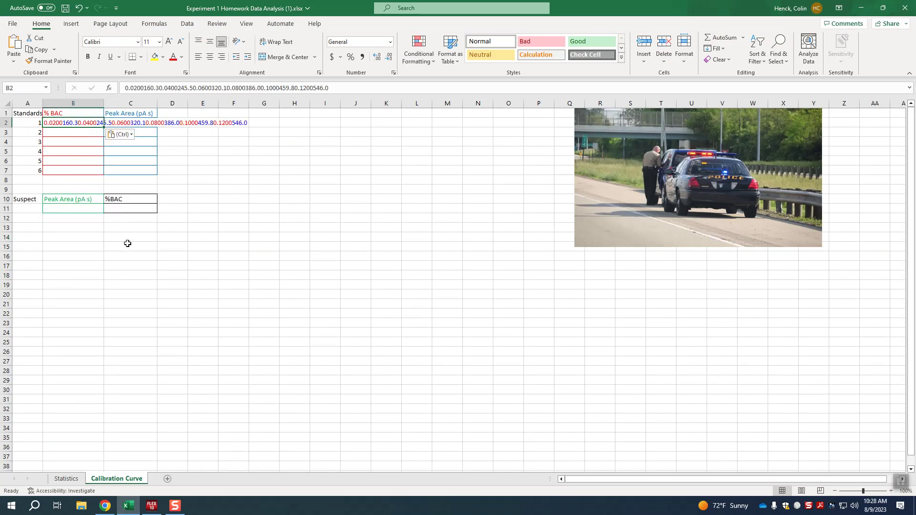
pyautogui.hotkey('ctrl', 'z')
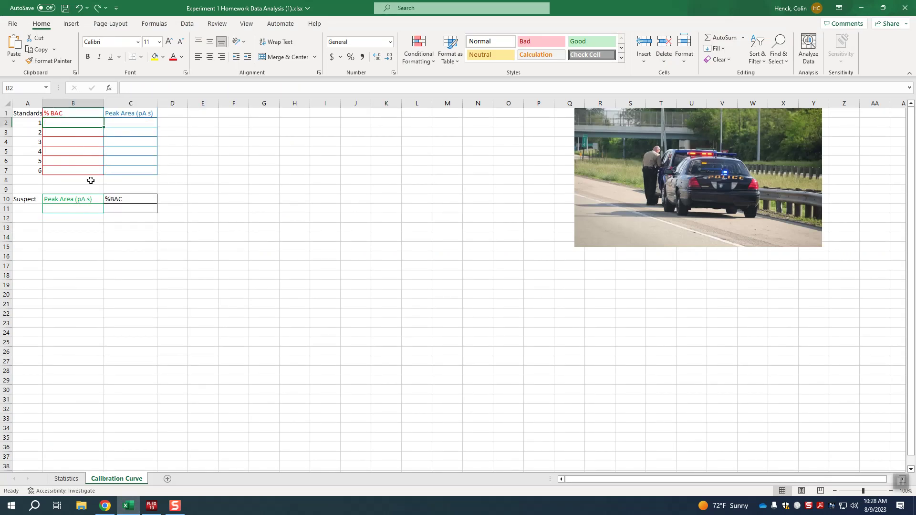
pyautogui.rightClick(76, 123)
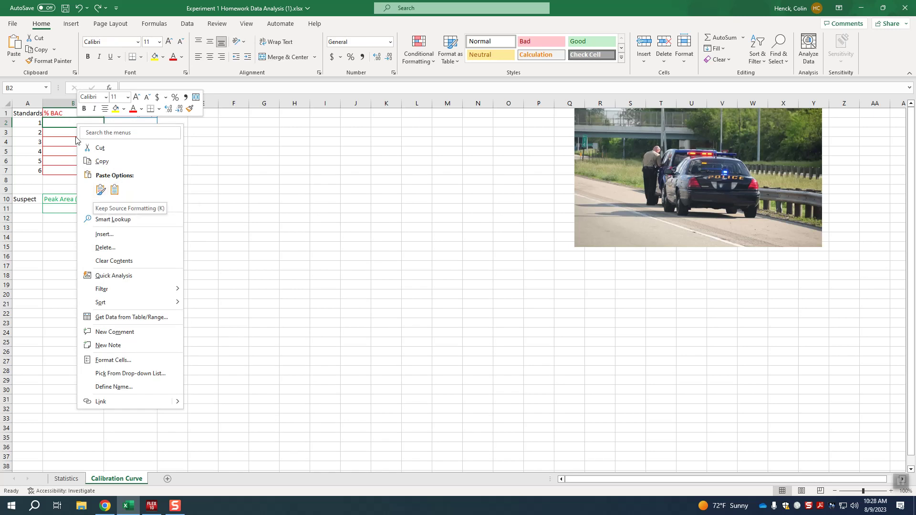
pyautogui.press('Escape')
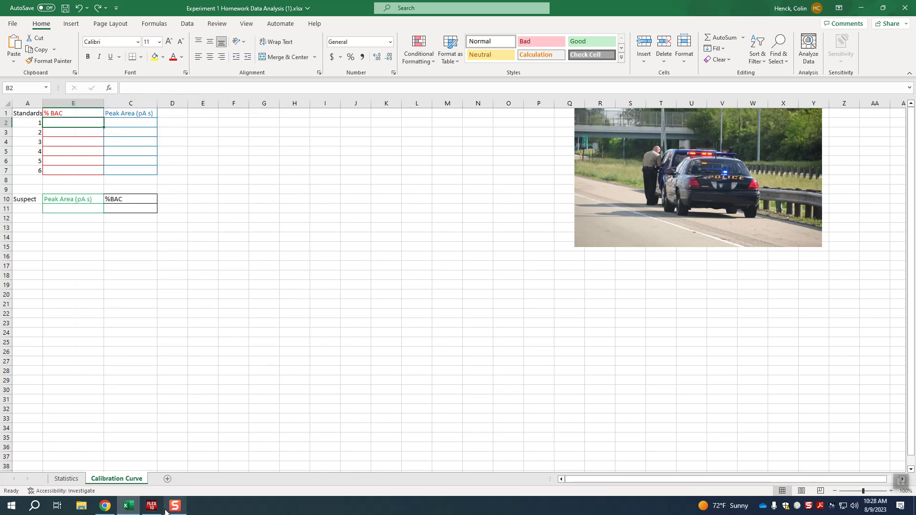
pyautogui.click(136, 380)
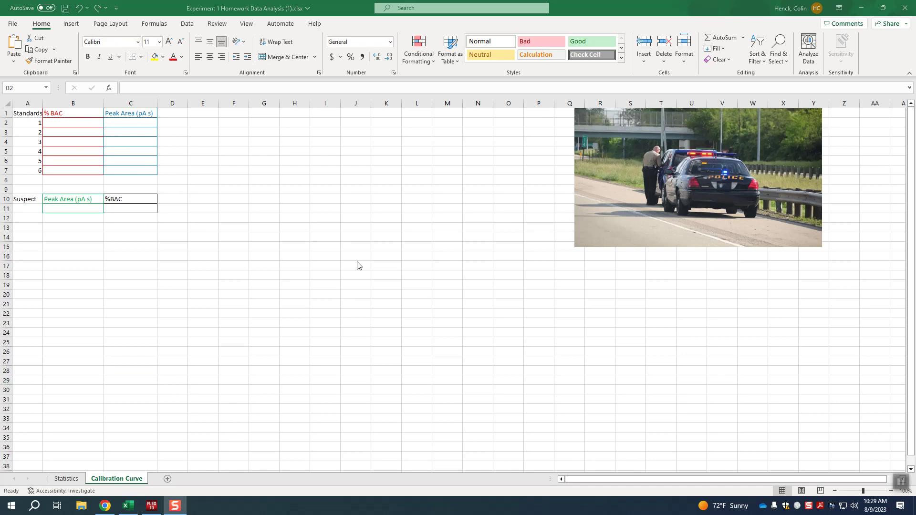
# Step: Paste the six standards into B2:C7 using Keep Source Formatting
pyautogui.click(92, 121)
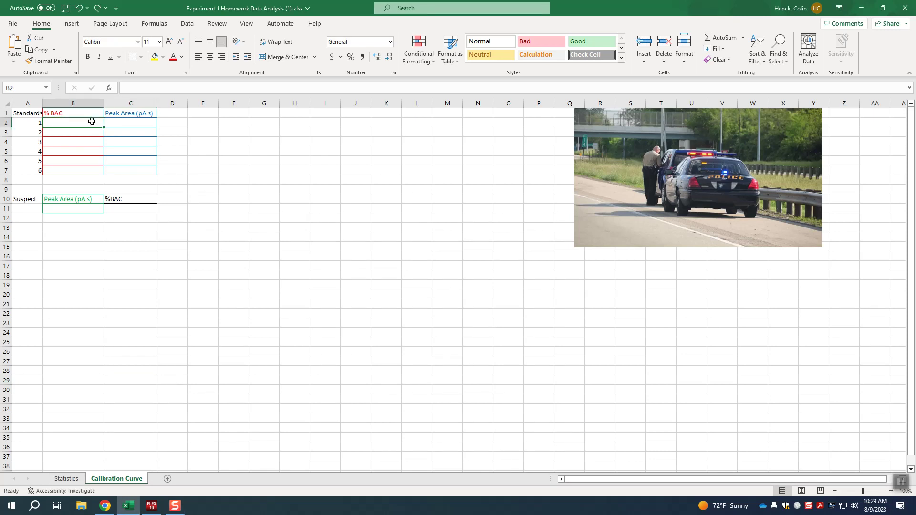
pyautogui.hotkey('ctrl', 'v')
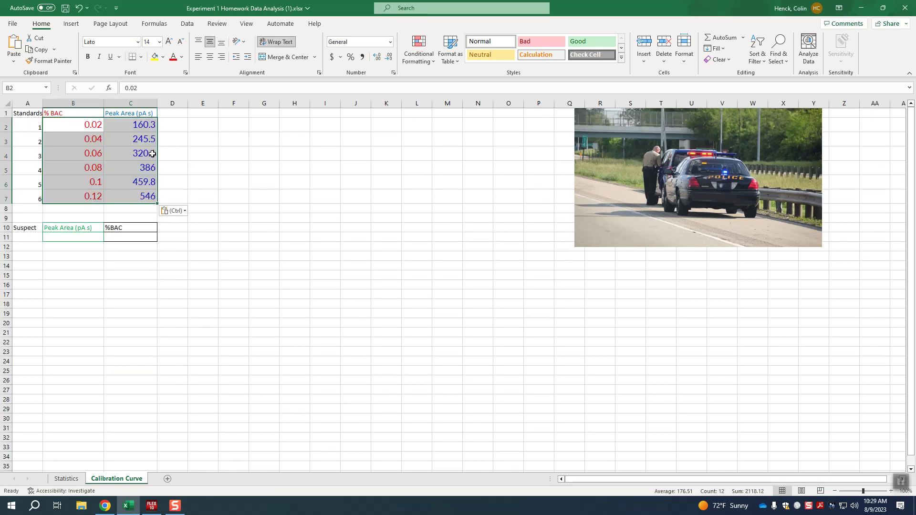
pyautogui.click(185, 156)
pyautogui.hotkey('ctrl', 'z')
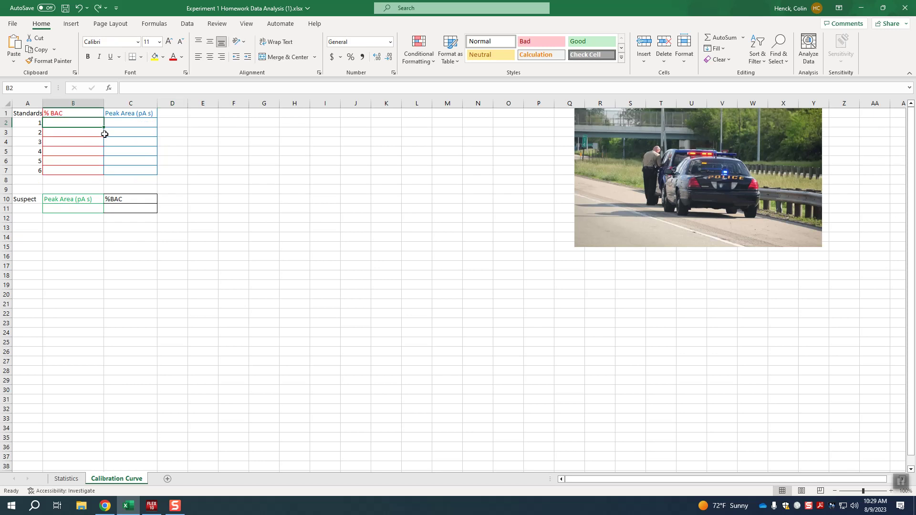
pyautogui.rightClick(91, 123)
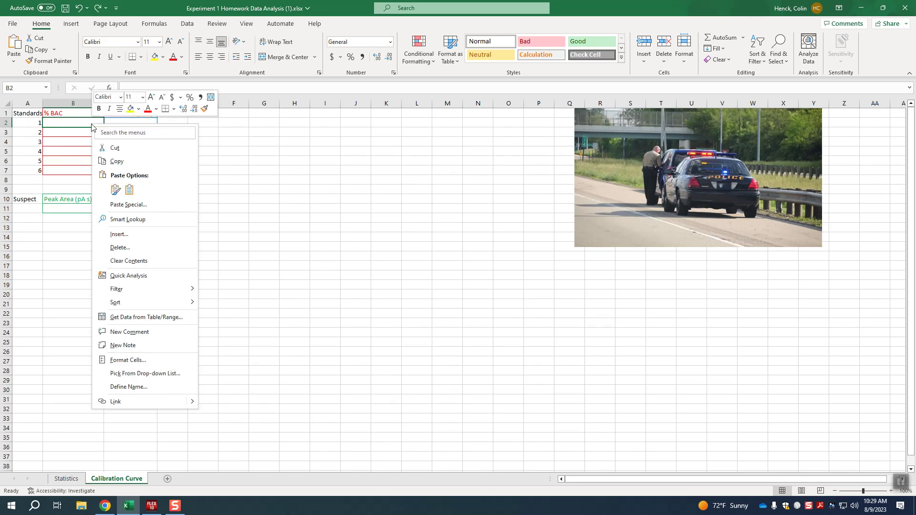
pyautogui.click(115, 191)
pyautogui.click(202, 171)
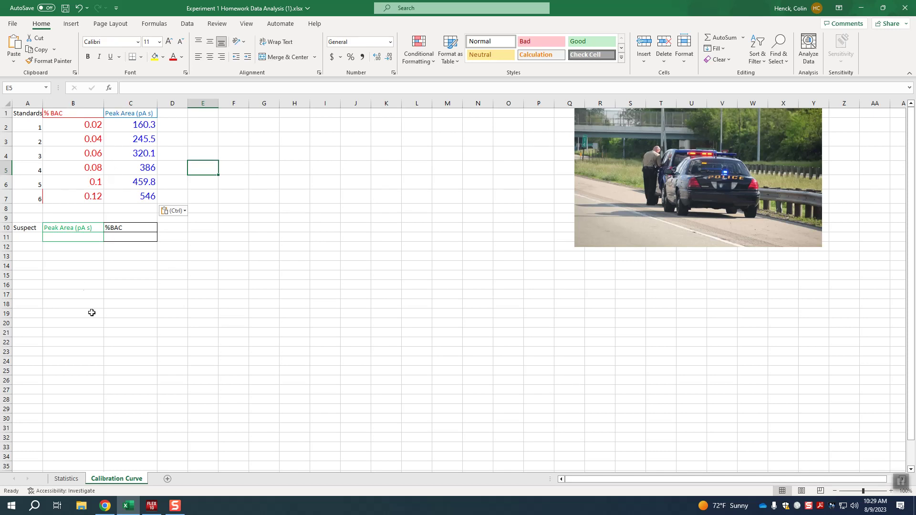
# Step: Copy the suspect's peak area value 505.2 from the Brightspace question text
pyautogui.click(105, 506)
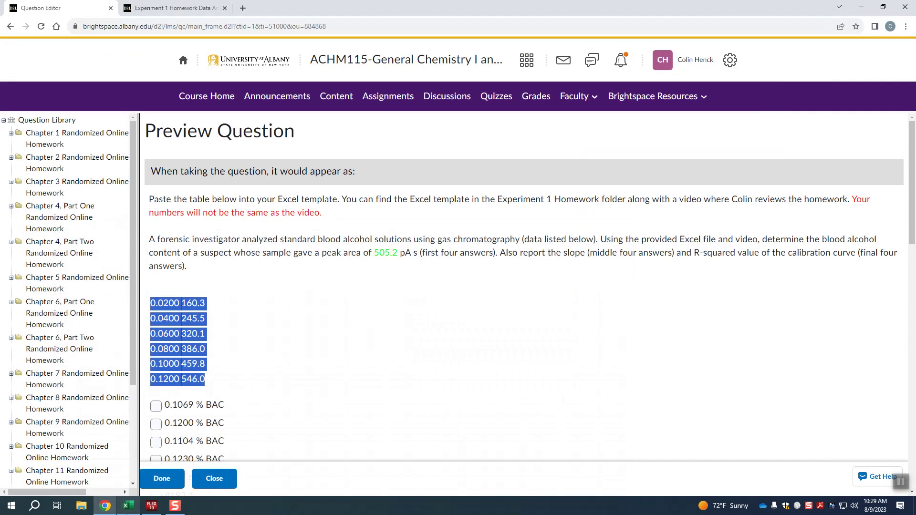
pyautogui.moveTo(392, 252); pyautogui.dragTo(374, 253)
pyautogui.doubleClick(391, 252)
pyautogui.rightClick(380, 254)
pyautogui.click(396, 261)
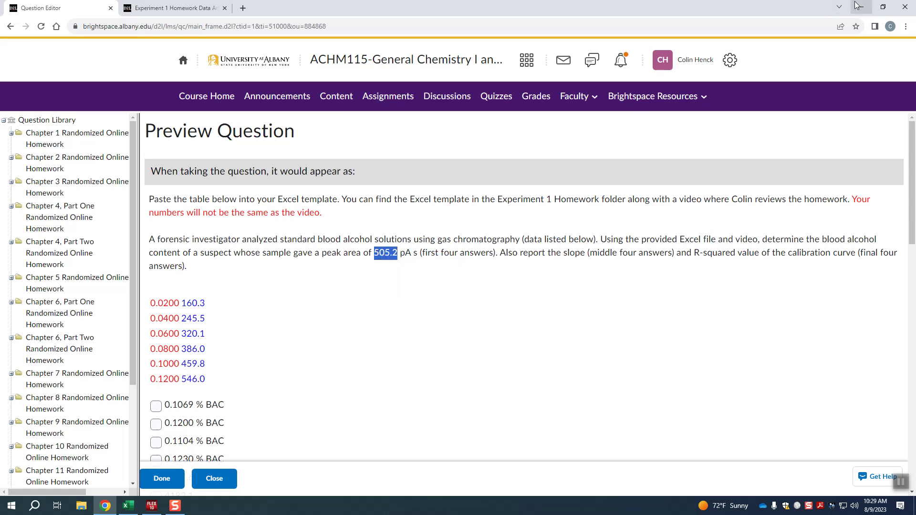
# Step: Paste 505.2 into cell B11 as the suspect's peak area
pyautogui.click(131, 508)
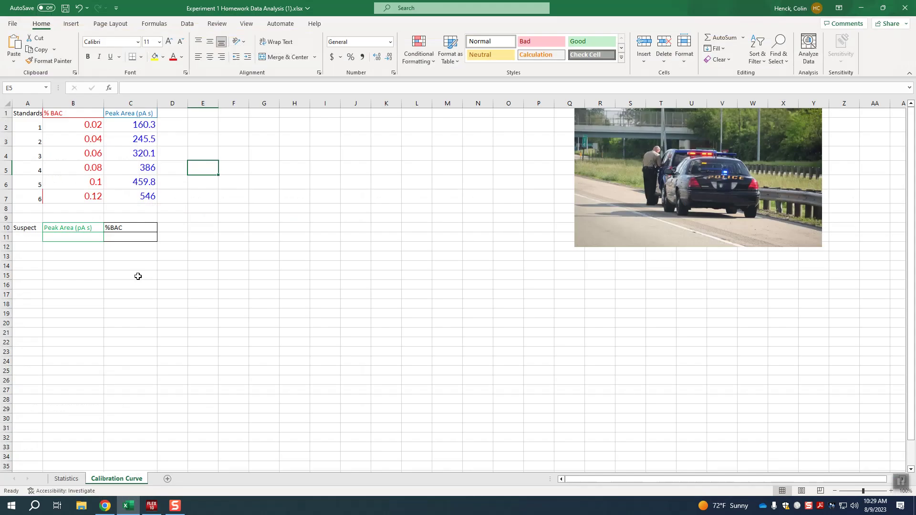
pyautogui.click(89, 237)
pyautogui.hotkey('ctrl', 'v')
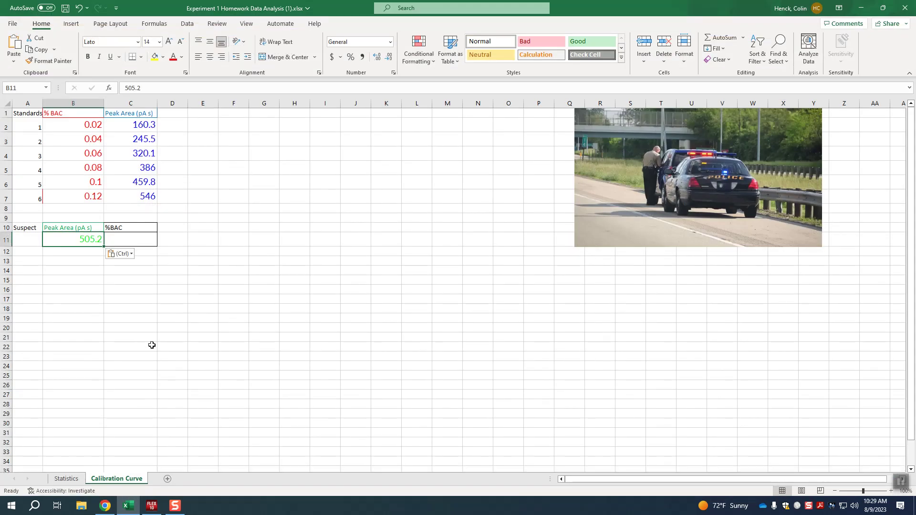
pyautogui.click(151, 344)
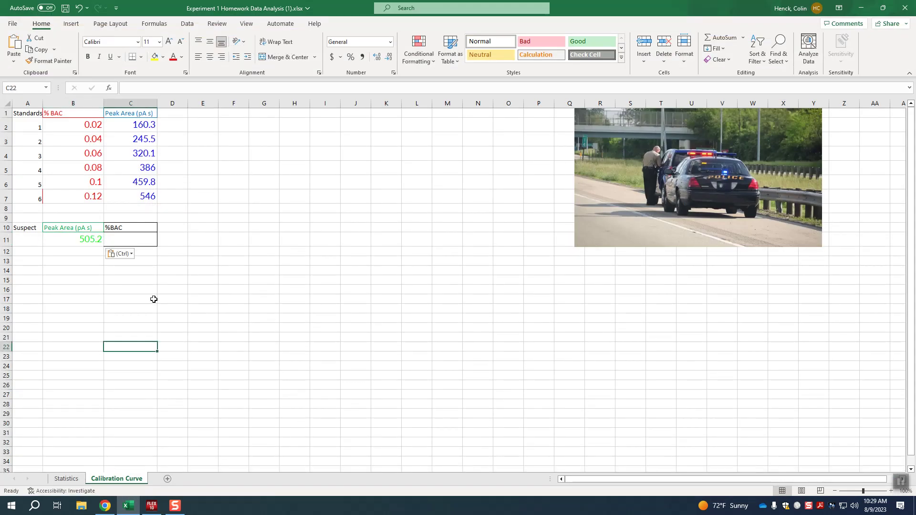
pyautogui.rightClick(89, 238)
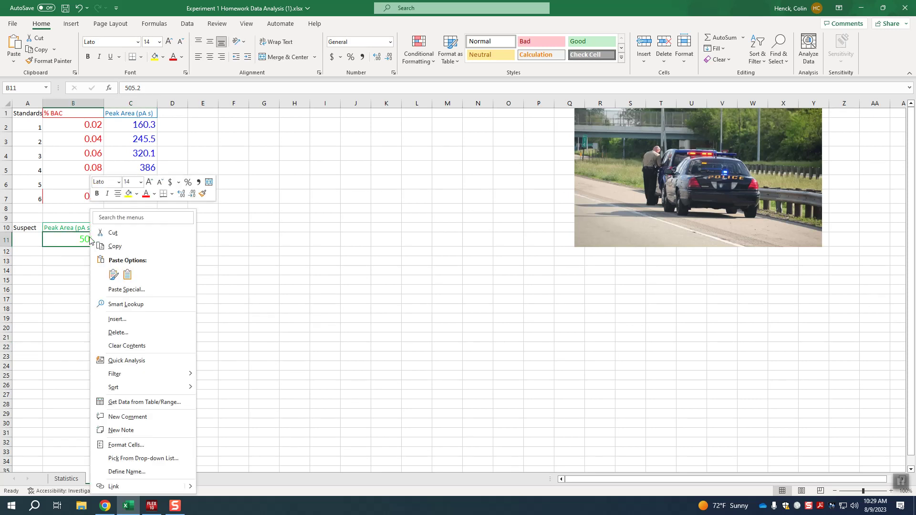
pyautogui.click(293, 258)
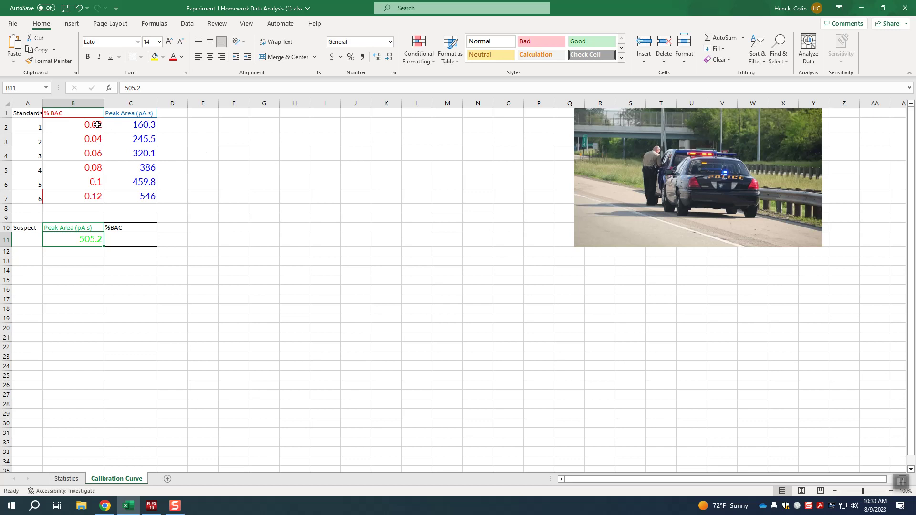
# Step: Select B2:C7 and insert a markers-only scatter chart
pyautogui.moveTo(97, 125); pyautogui.dragTo(150, 205)
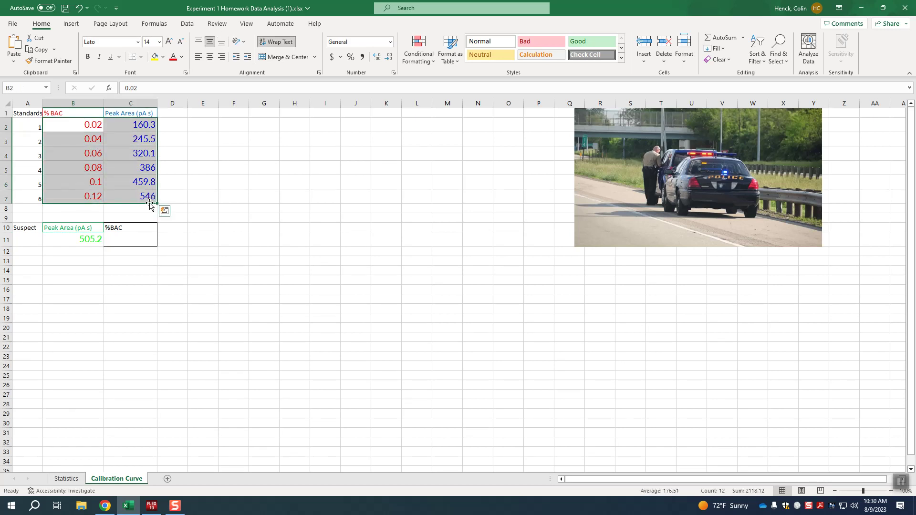
pyautogui.click(71, 25)
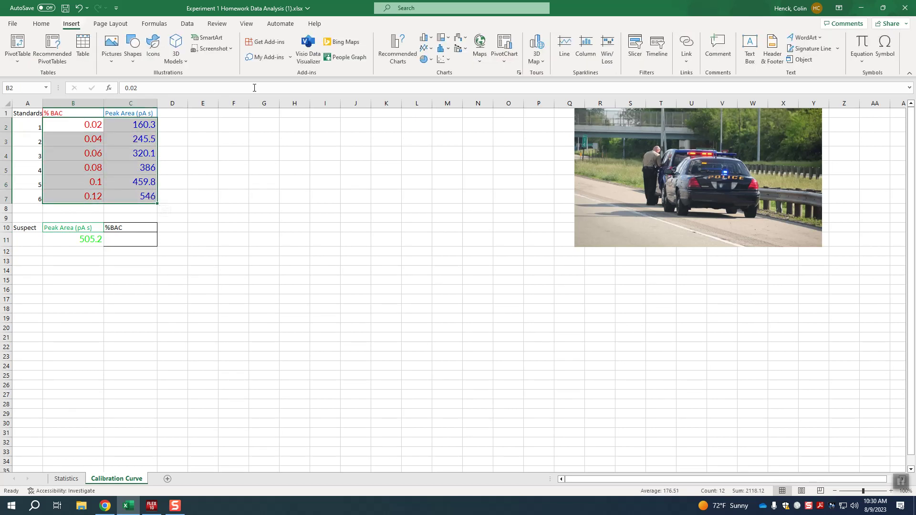
pyautogui.click(447, 60)
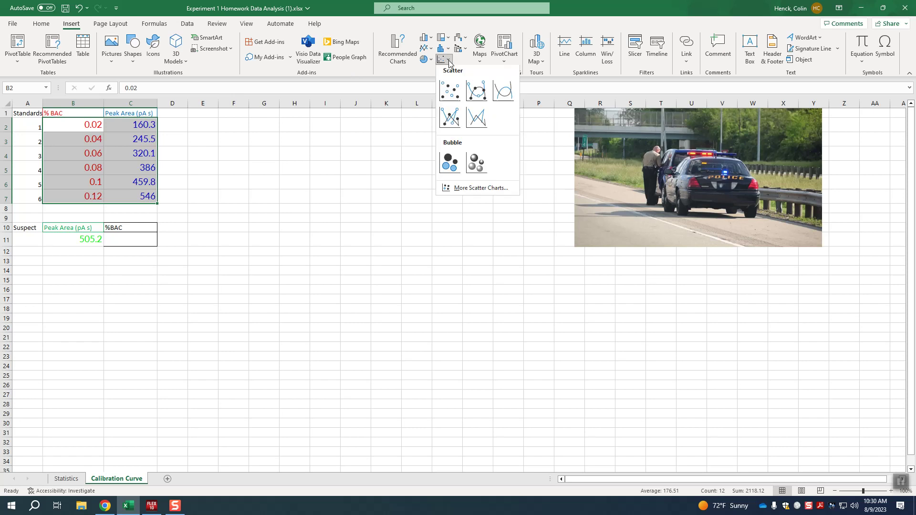
pyautogui.click(453, 100)
pyautogui.click(453, 100)
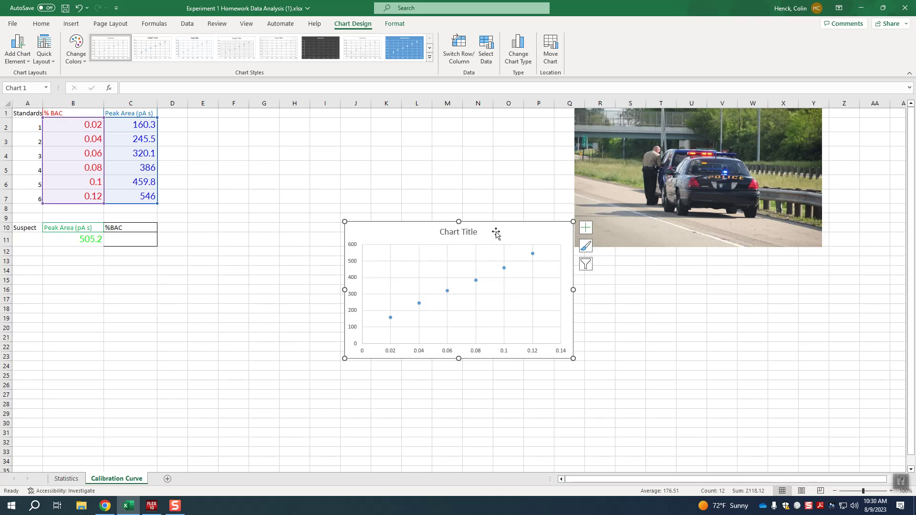
# Step: Apply Quick Layout 9 to add axis titles and the trendline equation with R²
pyautogui.doubleClick(388, 227)
pyautogui.click(48, 62)
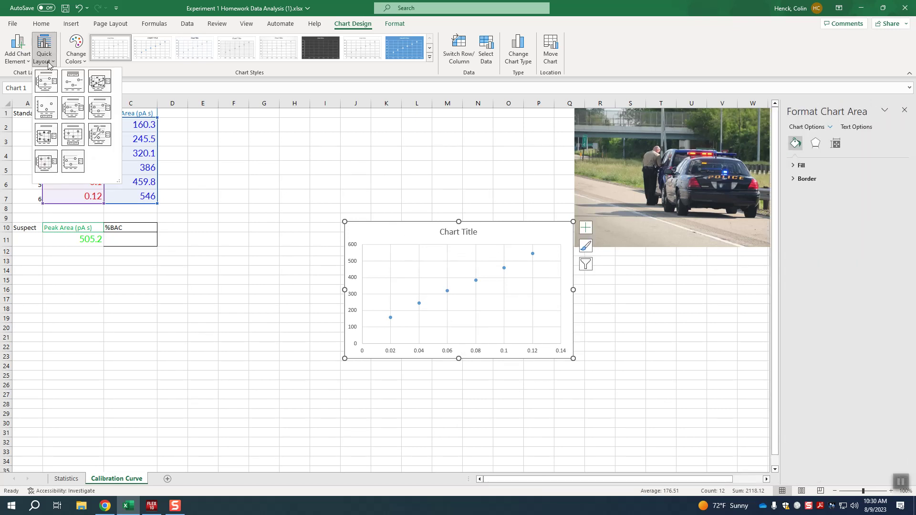
pyautogui.click(100, 139)
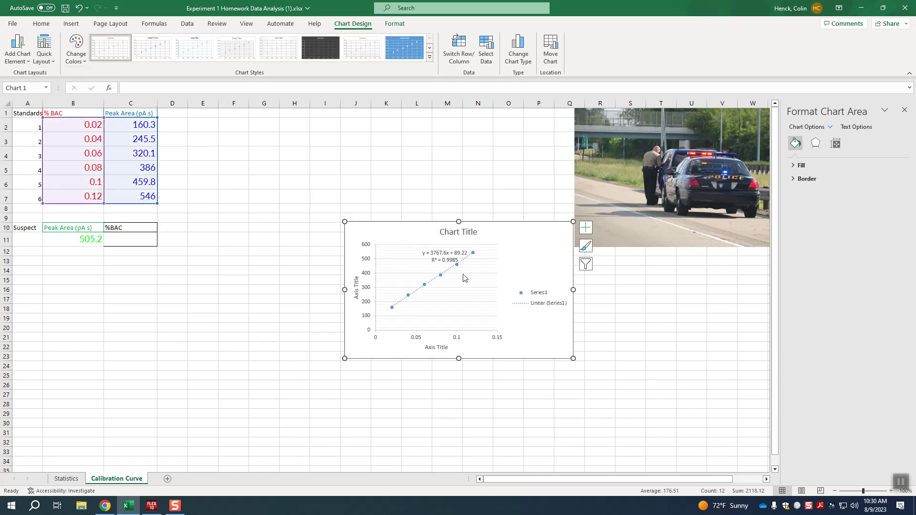
# Step: Move the y = 3767.6x + 89.22 equation label above the points and enlarge it to 16 pt
pyautogui.click(432, 252)
pyautogui.moveTo(427, 246); pyautogui.dragTo(402, 234)
pyautogui.click(42, 24)
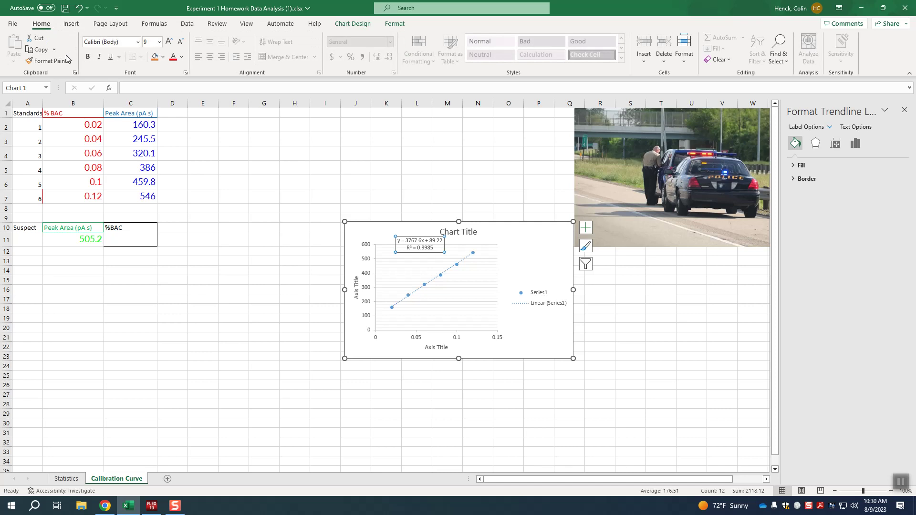
pyautogui.click(168, 42)
pyautogui.click(168, 42)
pyautogui.click(169, 42)
pyautogui.click(168, 42)
pyautogui.click(168, 42)
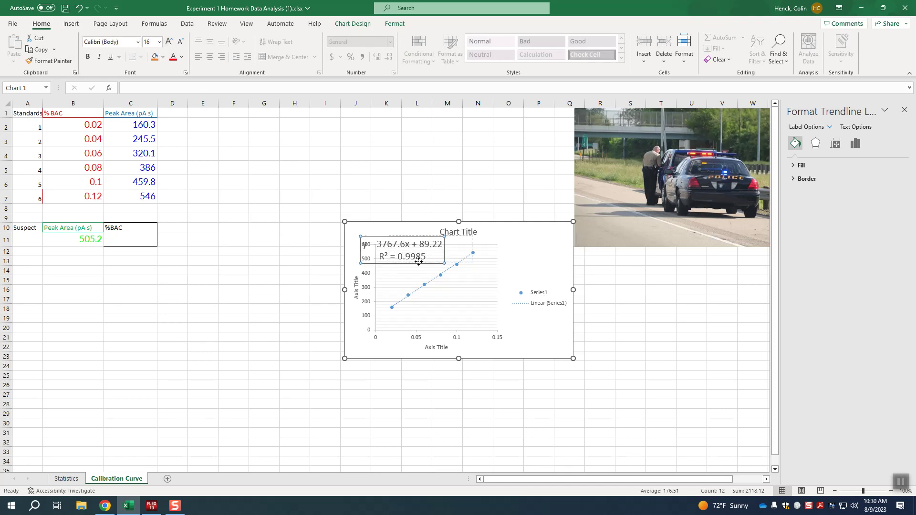
pyautogui.moveTo(390, 262); pyautogui.dragTo(414, 263)
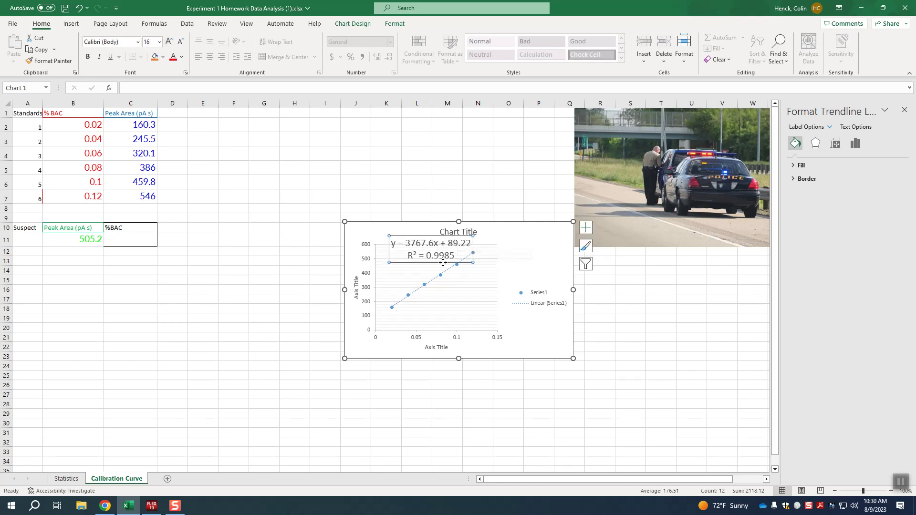
pyautogui.click(507, 244)
# Step: Move the chart to the left side of the sheet below the suspect data, around rows 13–27
pyautogui.click(353, 24)
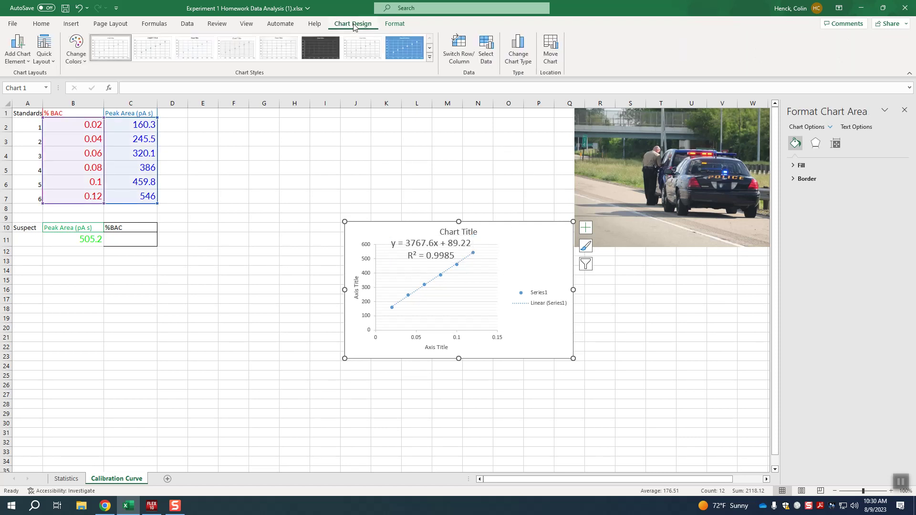
pyautogui.click(52, 64)
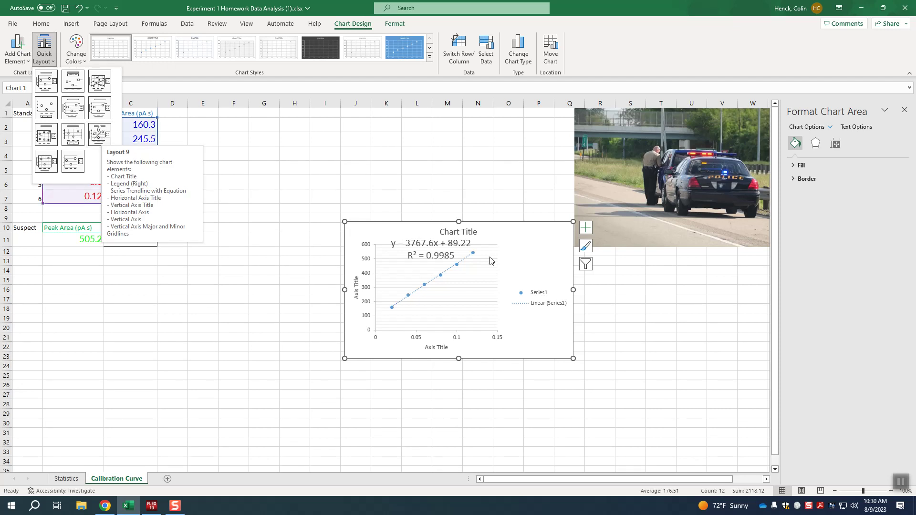
pyautogui.click(446, 253)
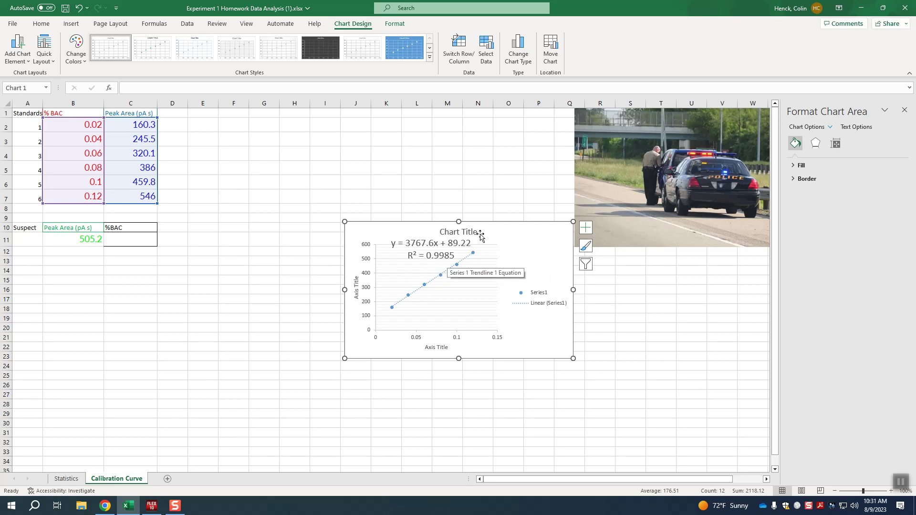
pyautogui.moveTo(506, 231); pyautogui.dragTo(196, 266)
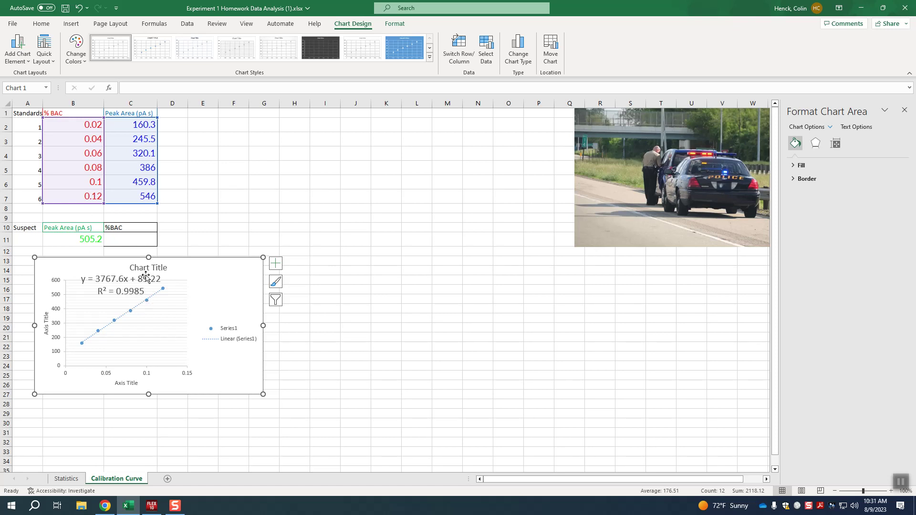
# Step: Start a formula in C11, then title the axes 'Peak Area' (vertical) and 'Conc.' (horizontal)
pyautogui.click(125, 238)
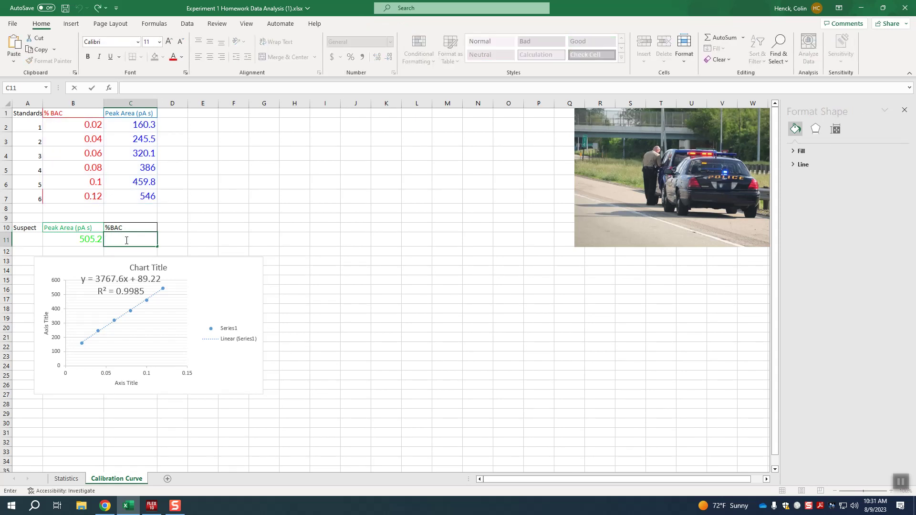
pyautogui.write('=')
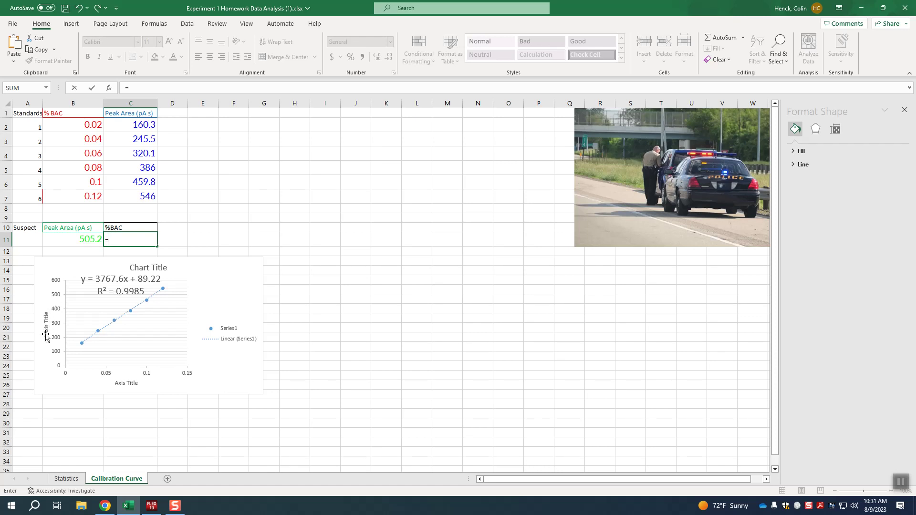
pyautogui.click(46, 318)
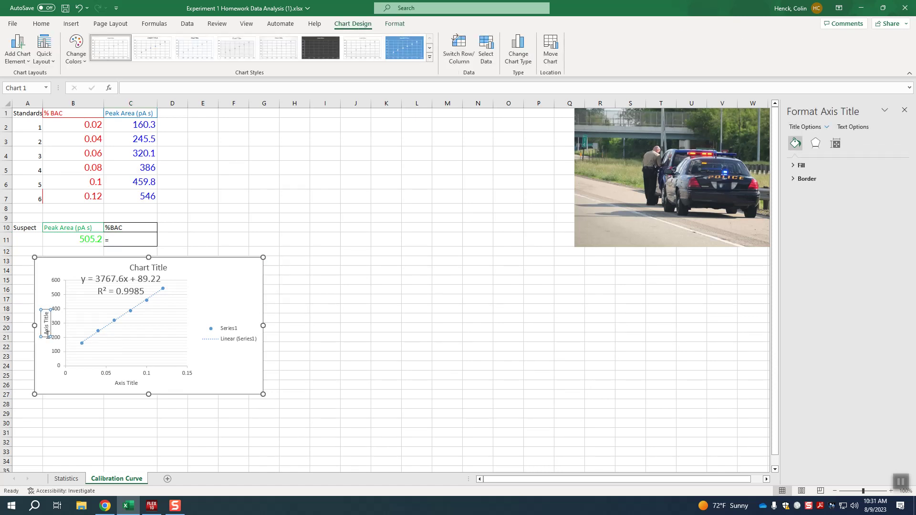
pyautogui.tripleClick(44, 313)
pyautogui.press('Delete')
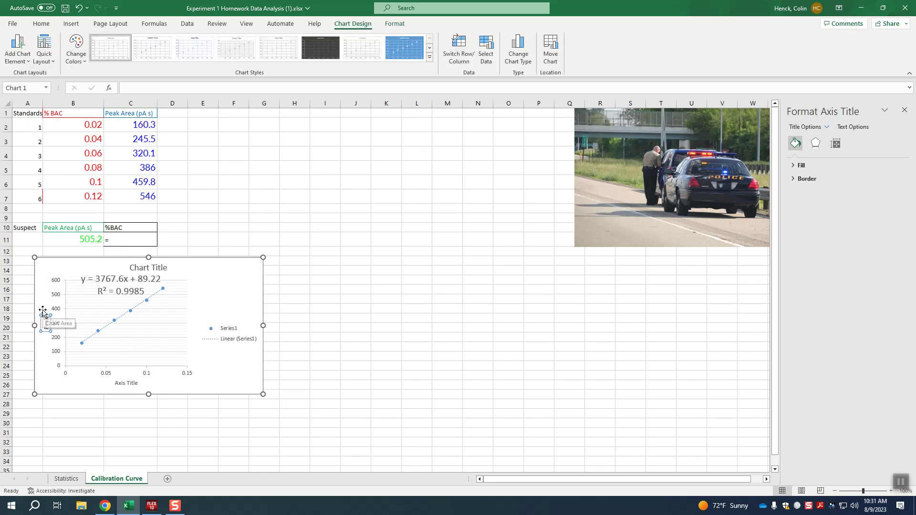
pyautogui.write('Peak Area')
pyautogui.click(130, 383)
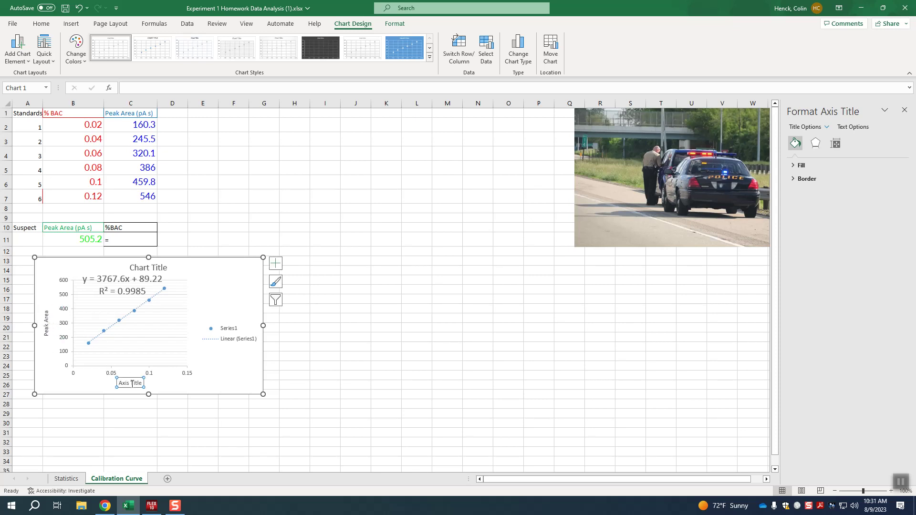
pyautogui.tripleClick(133, 385)
pyautogui.write('Conc')
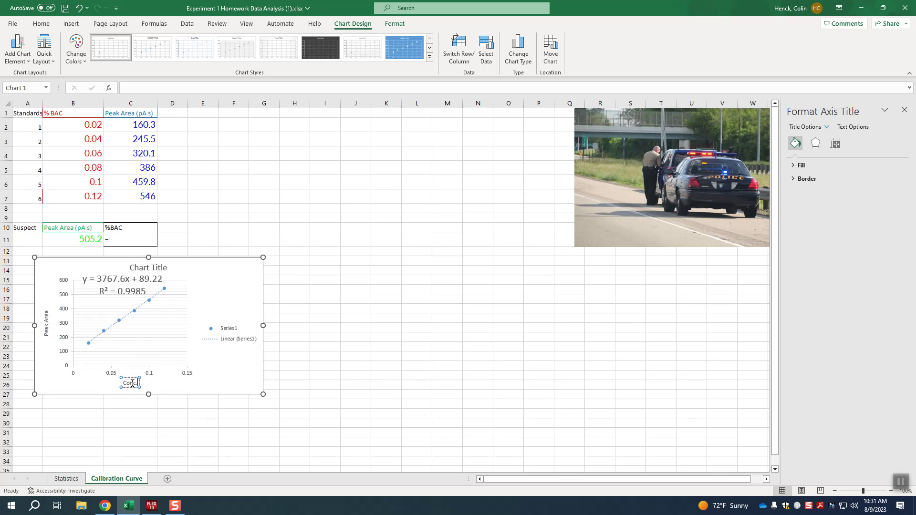
pyautogui.write('.')
pyautogui.click(190, 370)
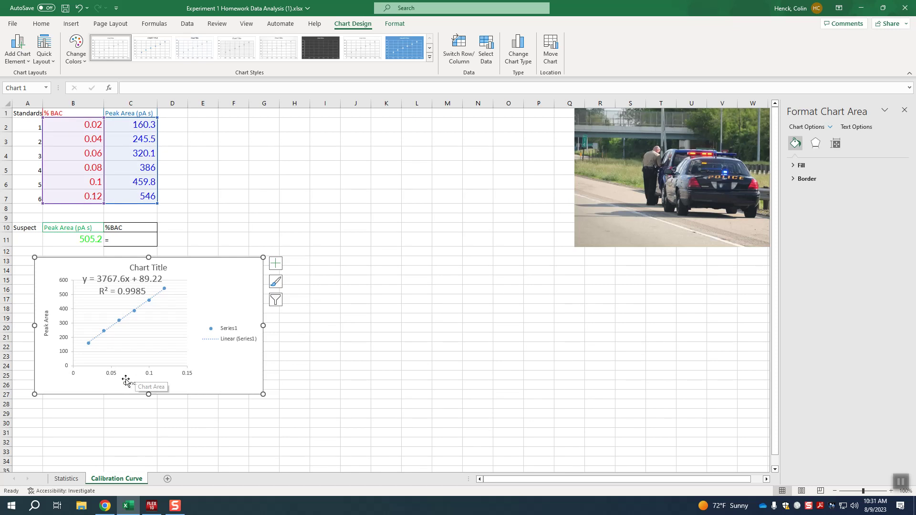
# Step: Enter =(B11-89.22)/3767 in C11, giving the suspect's %BAC as 0.11040981
pyautogui.click(128, 244)
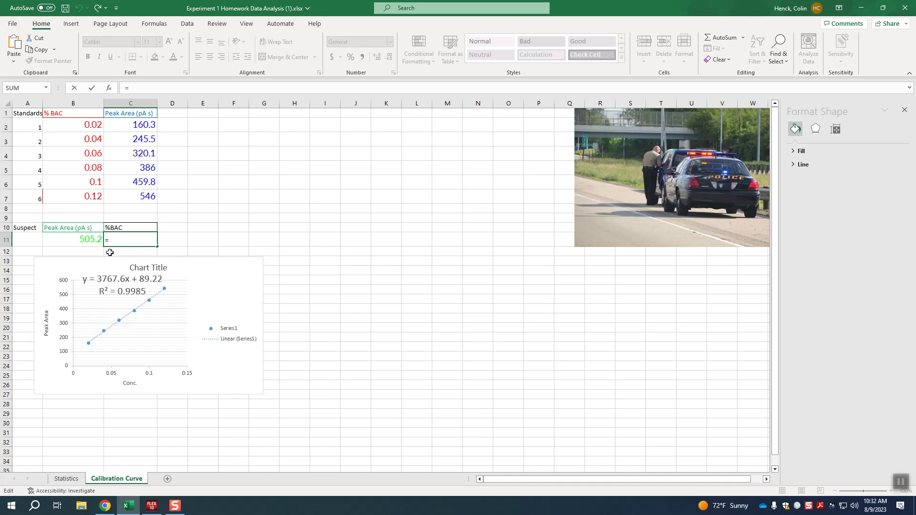
pyautogui.write('=(')
pyautogui.click(89, 236)
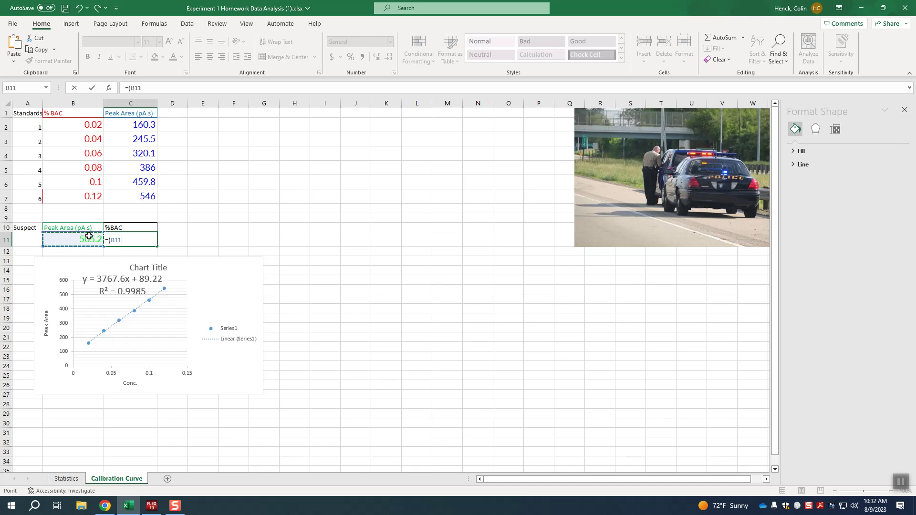
pyautogui.write('-89.22)/3767')
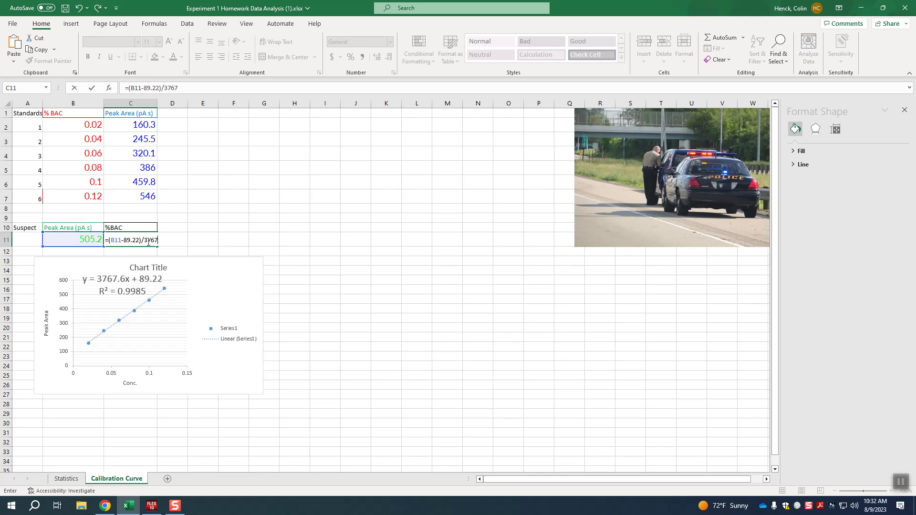
pyautogui.press('Return')
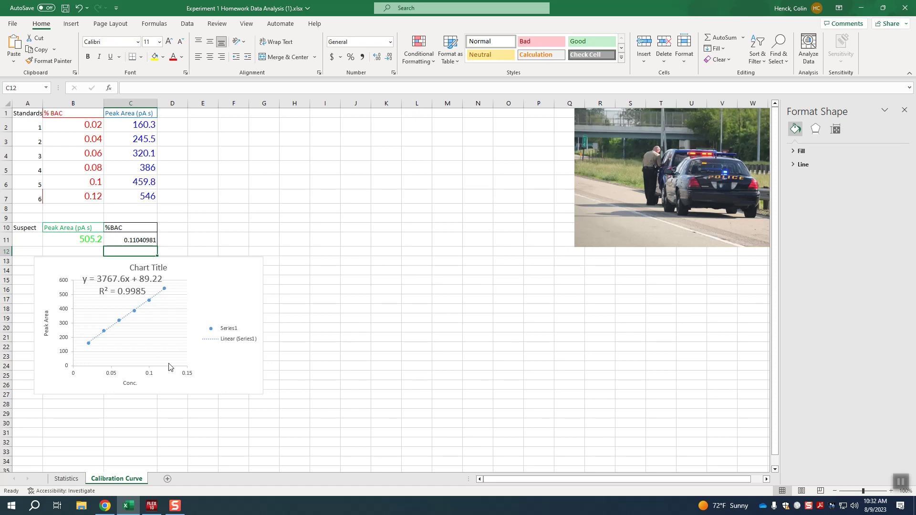
# Step: Put the Brightspace question preview on the right half, beside the spreadsheet on the left
pyautogui.click(113, 510)
pyautogui.moveTo(409, 4); pyautogui.dragTo(914, 9)
pyautogui.press('Return')
# Step: Mark 0.1104 % BAC, 3767.6 and 0.9985 as correct answers in the question preview
pyautogui.scroll(-1, 642, 310)
pyautogui.scroll(-2, 642, 310)
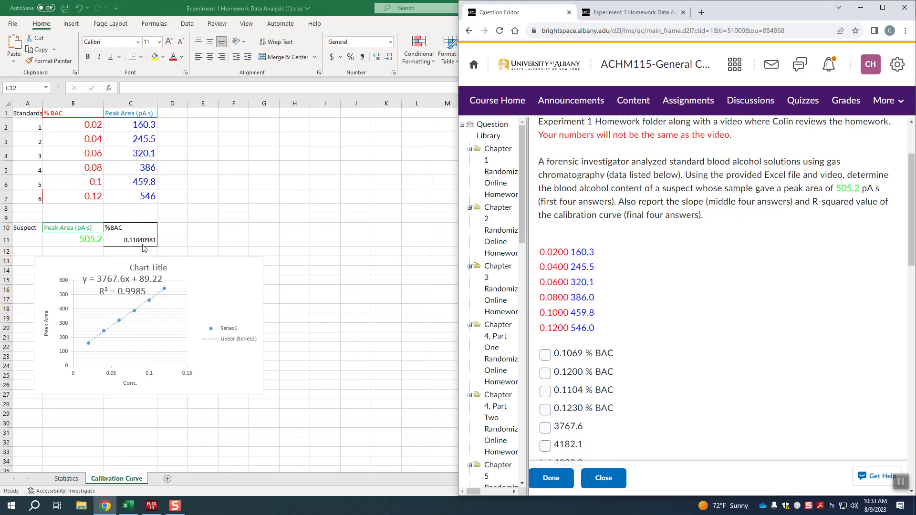
pyautogui.click(582, 390)
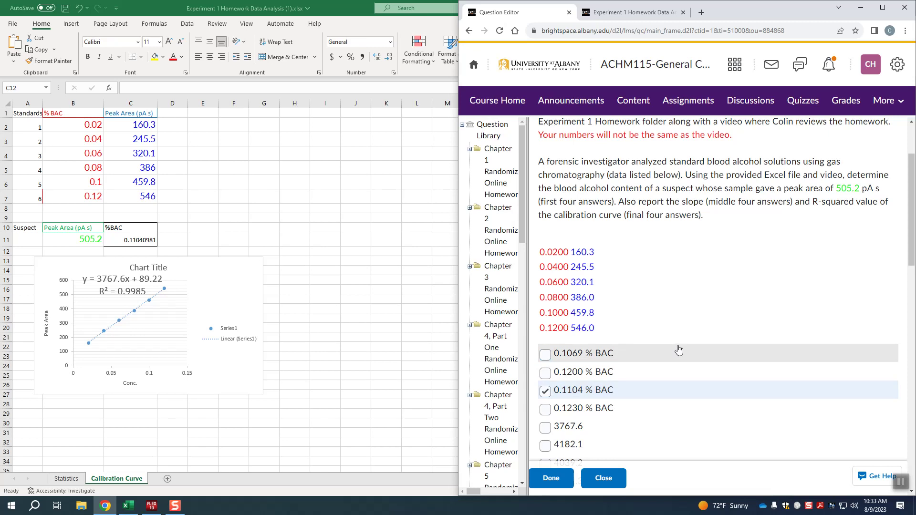
pyautogui.scroll(-2, 679, 350)
pyautogui.scroll(3, 672, 327)
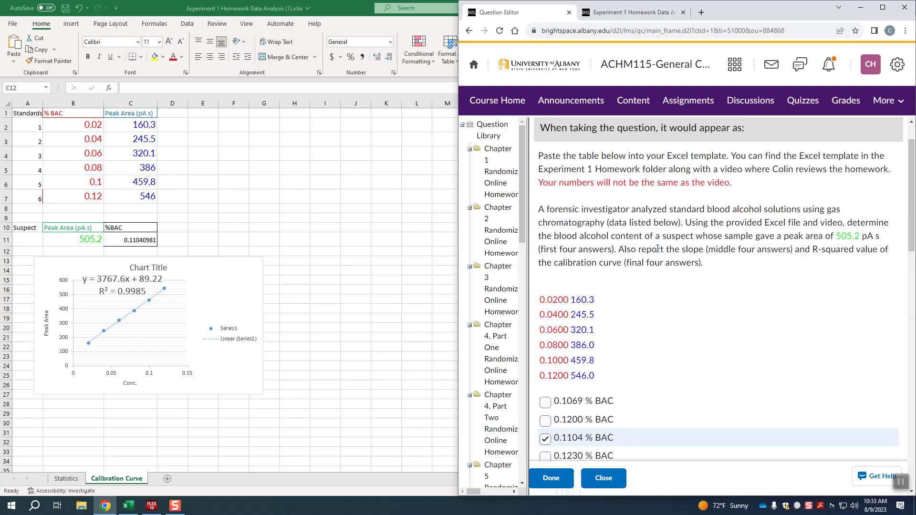
pyautogui.scroll(-2, 638, 353)
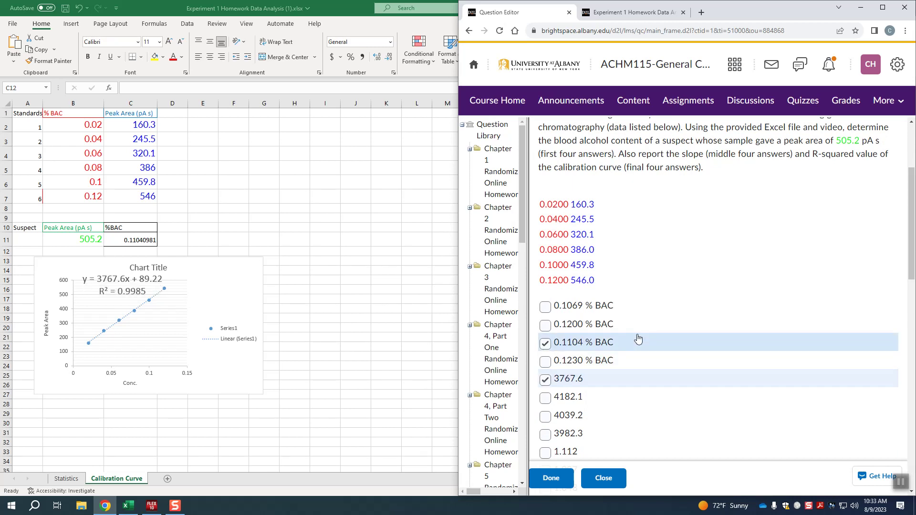
pyautogui.scroll(-5, 638, 338)
pyautogui.scroll(2, 661, 338)
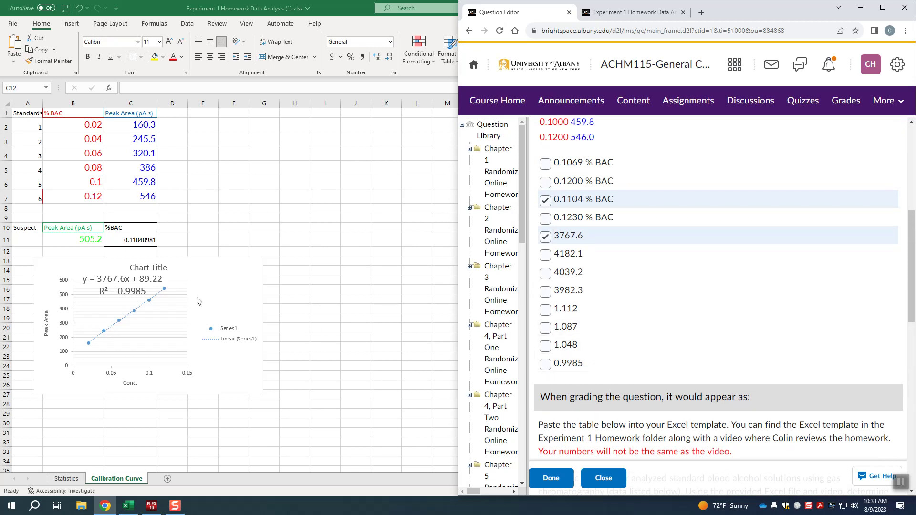
pyautogui.click(577, 364)
pyautogui.scroll(1, 684, 285)
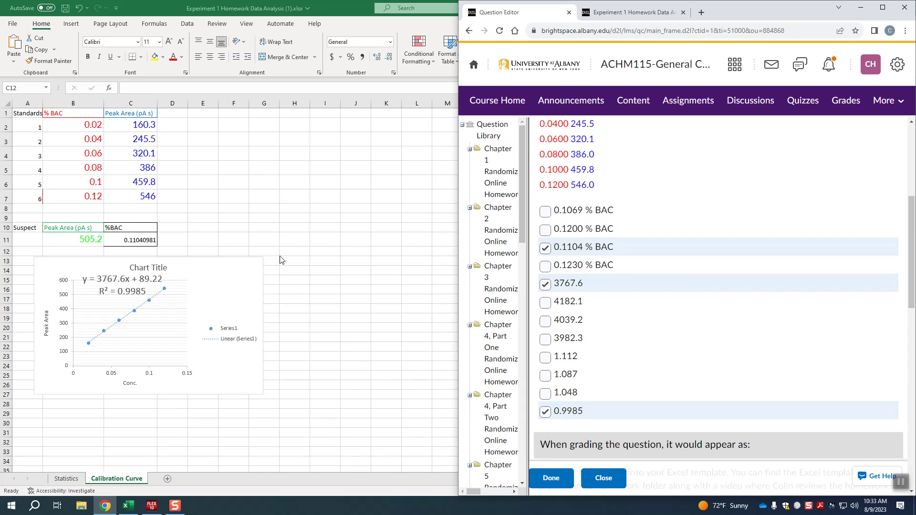
# Step: Enter the trial formula =B11-89.22/3767.6 in D11, giving 505.1763
pyautogui.click(177, 239)
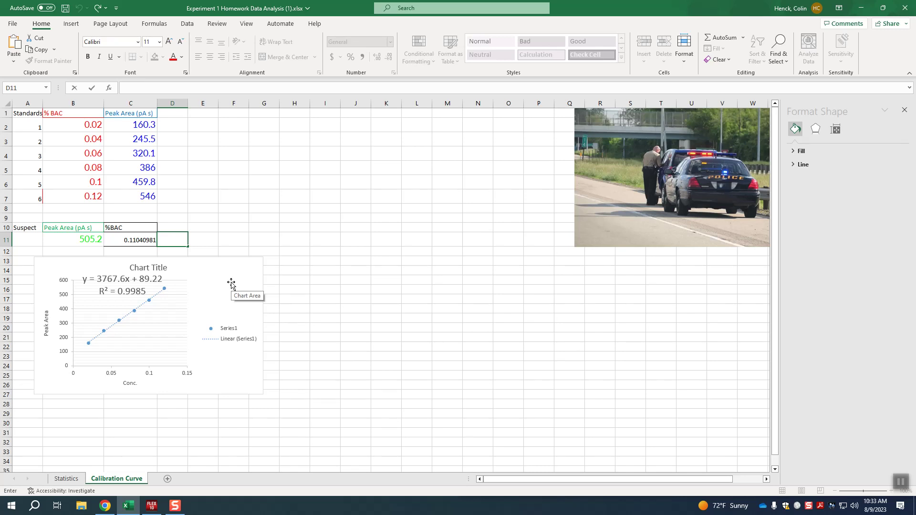
pyautogui.write('=')
pyautogui.click(88, 241)
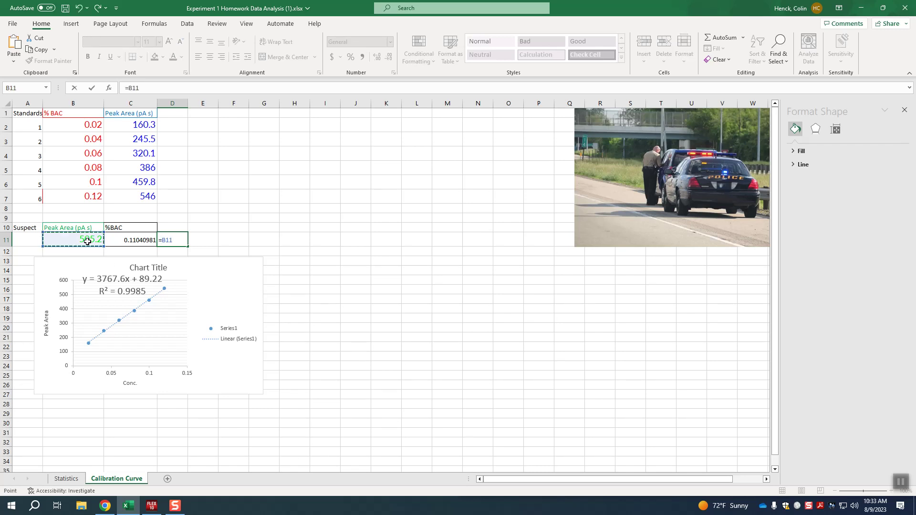
pyautogui.write('-89.22/')
pyautogui.write('37')
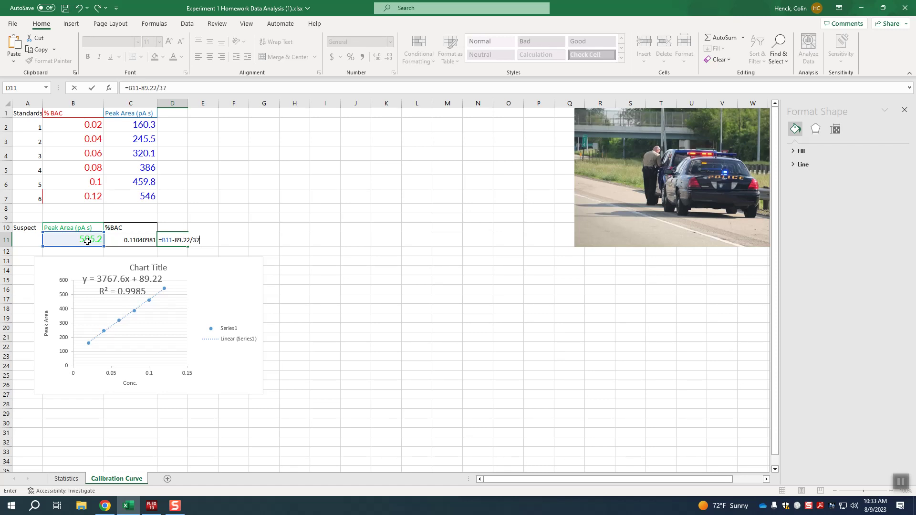
pyautogui.write('67.6')
pyautogui.press('Return')
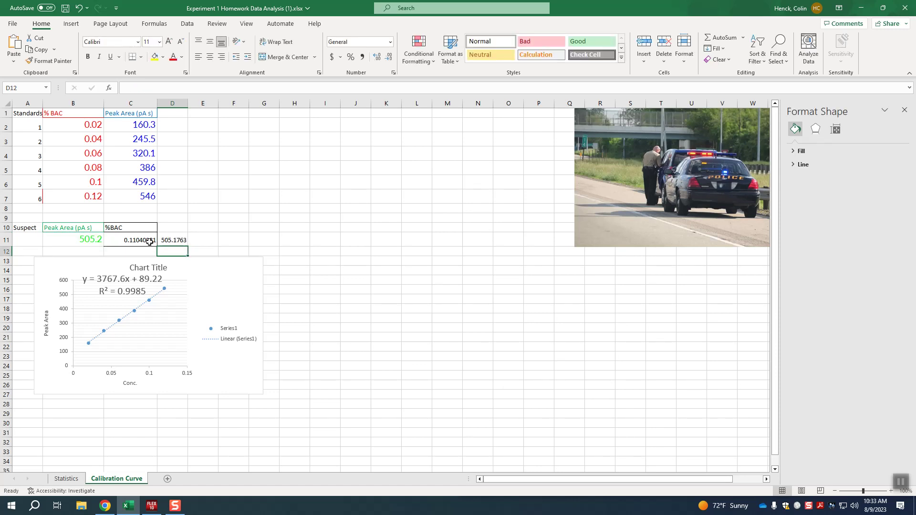
# Step: Inspect the D11 trial formula's divisor 3767.6 against the peak area in B11, leaving it unchanged
pyautogui.doubleClick(173, 240)
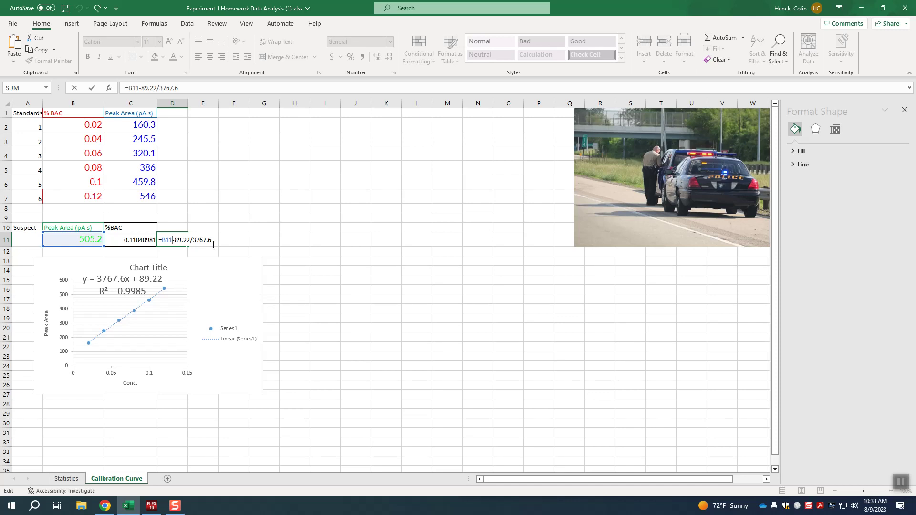
pyautogui.press('Return')
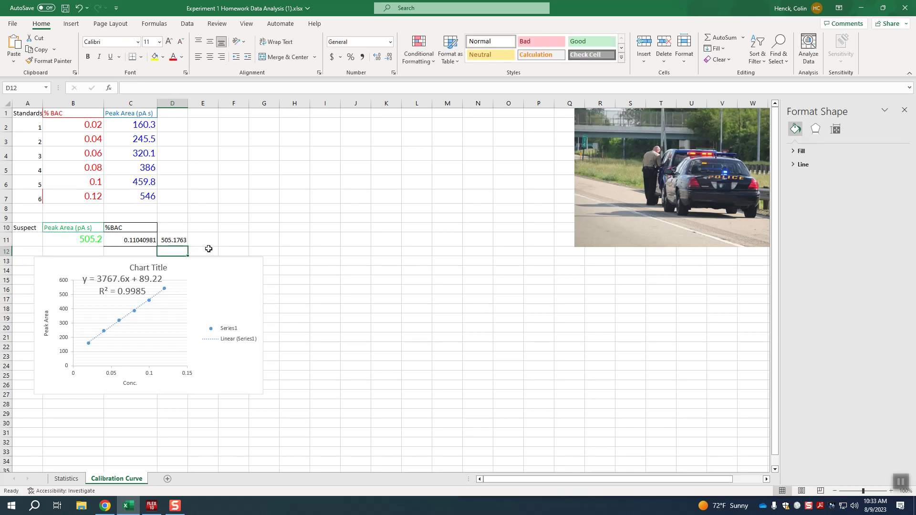
pyautogui.doubleClick(175, 240)
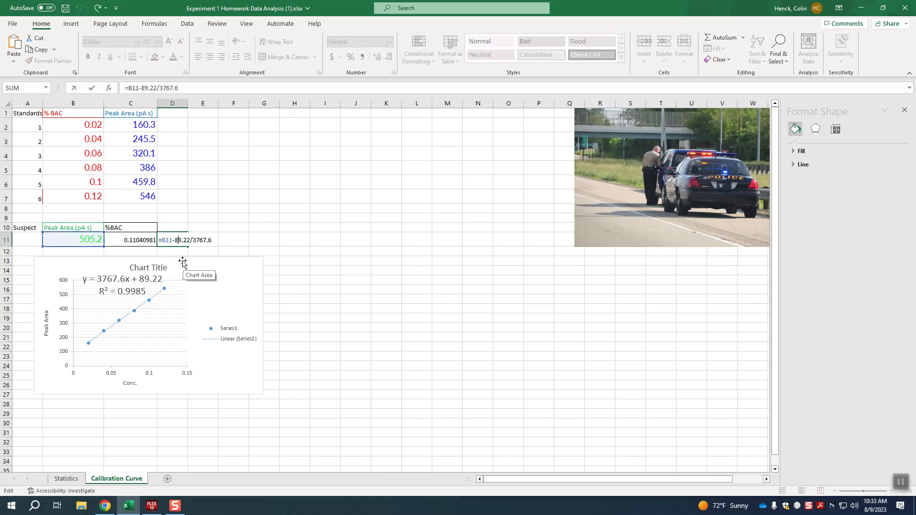
pyautogui.click(162, 240)
pyautogui.moveTo(175, 242); pyautogui.dragTo(213, 240)
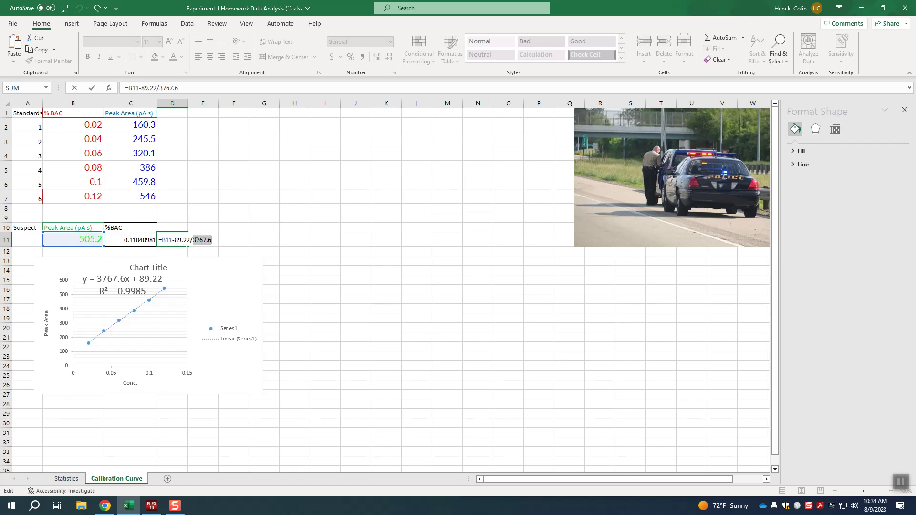
pyautogui.press('Return')
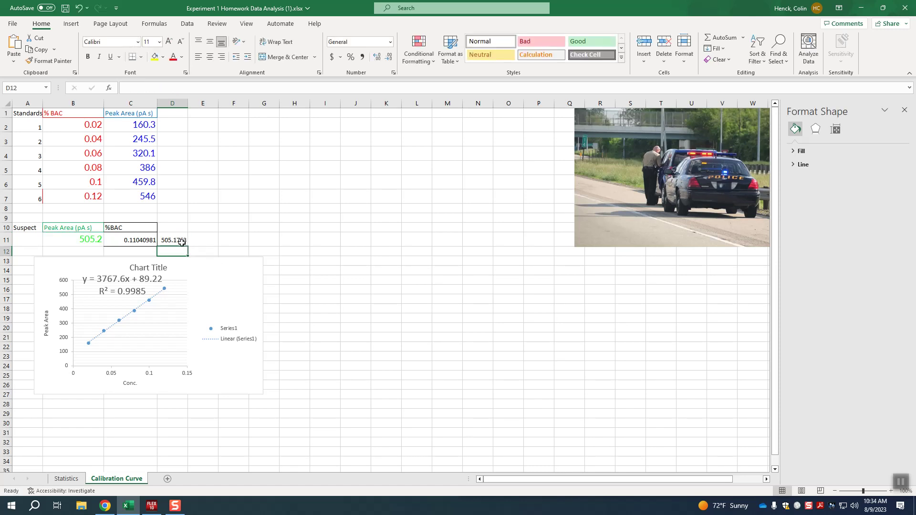
pyautogui.click(95, 238)
pyautogui.click(184, 241)
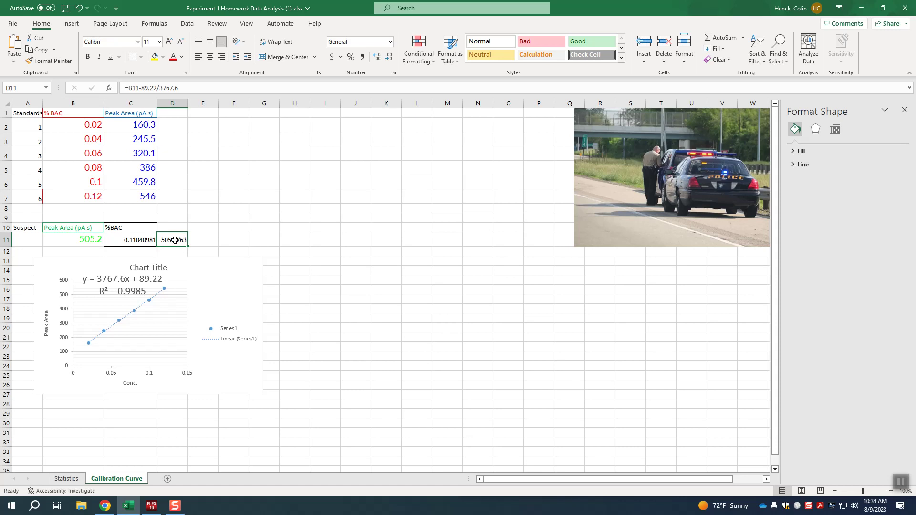
pyautogui.click(79, 241)
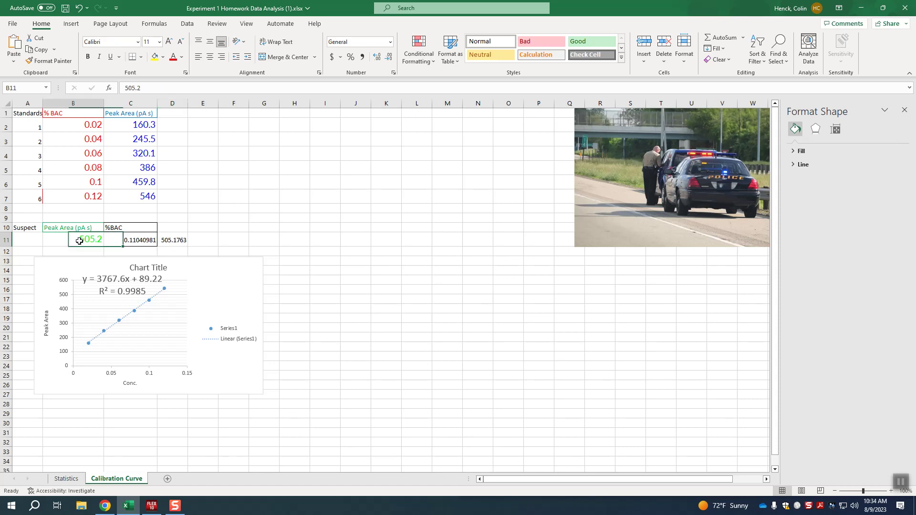
# Step: Discard the D11 edit and confirm C11's =(B11-89.22)/3767.6, giving 0.11040981 %BAC
pyautogui.doubleClick(172, 242)
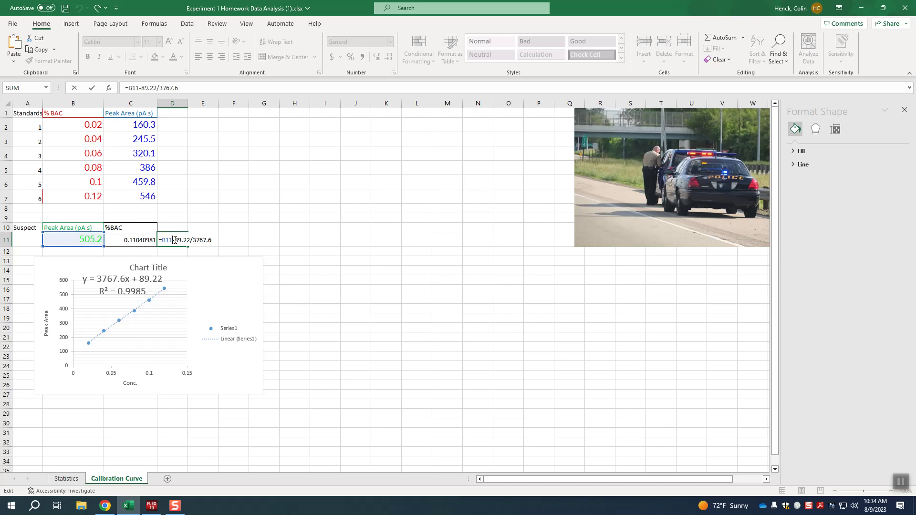
pyautogui.click(175, 240)
pyautogui.press('Escape')
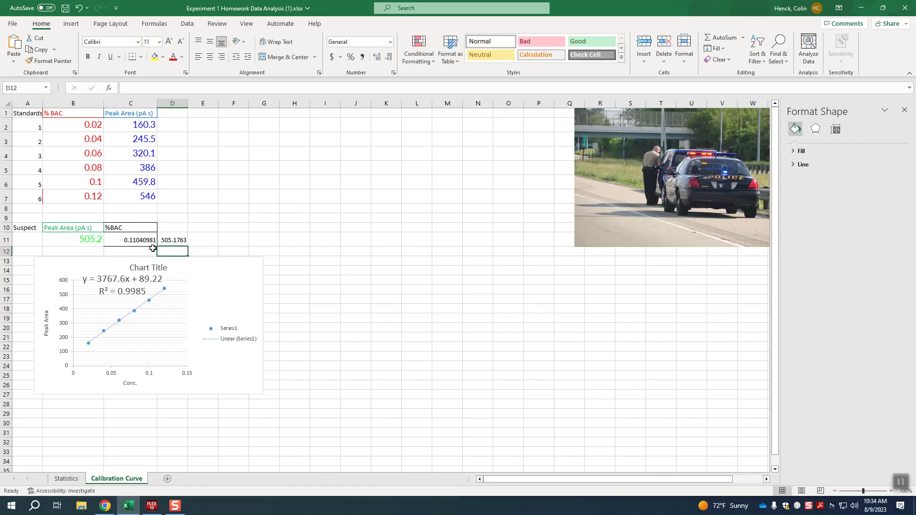
pyautogui.doubleClick(141, 241)
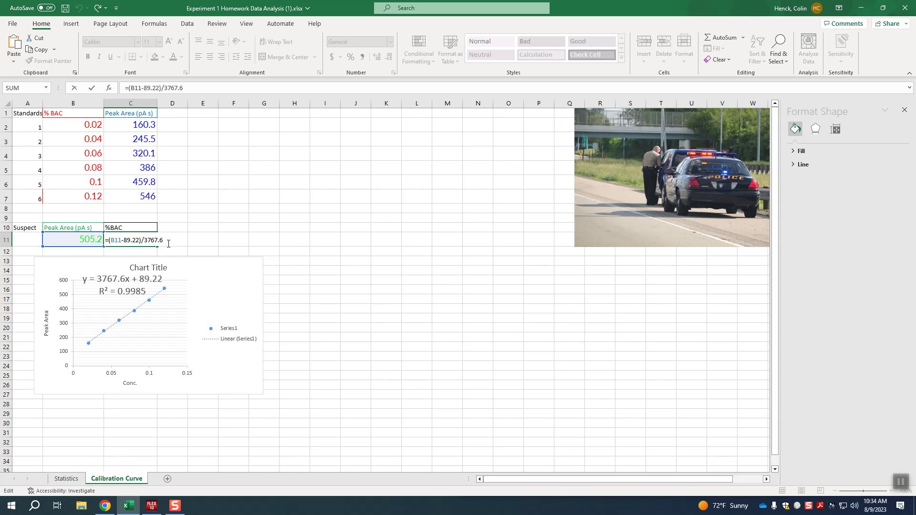
pyautogui.press('Return')
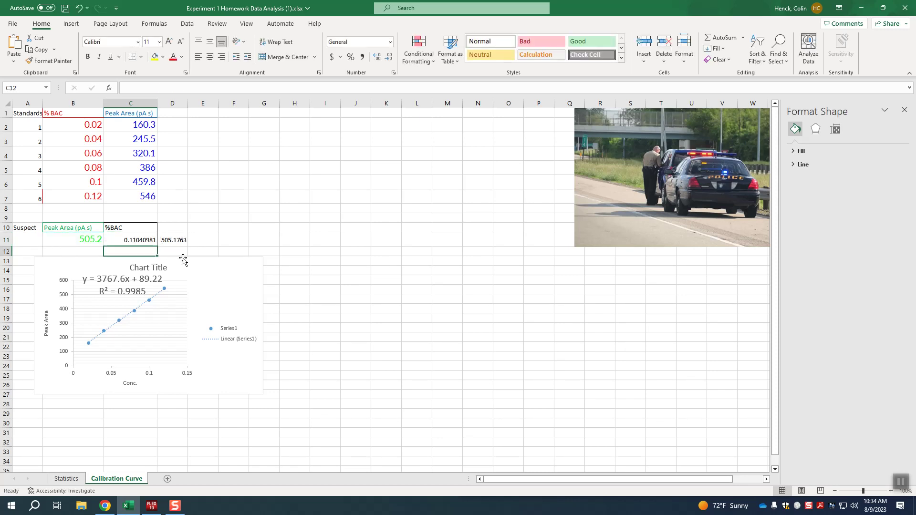
pyautogui.click(144, 241)
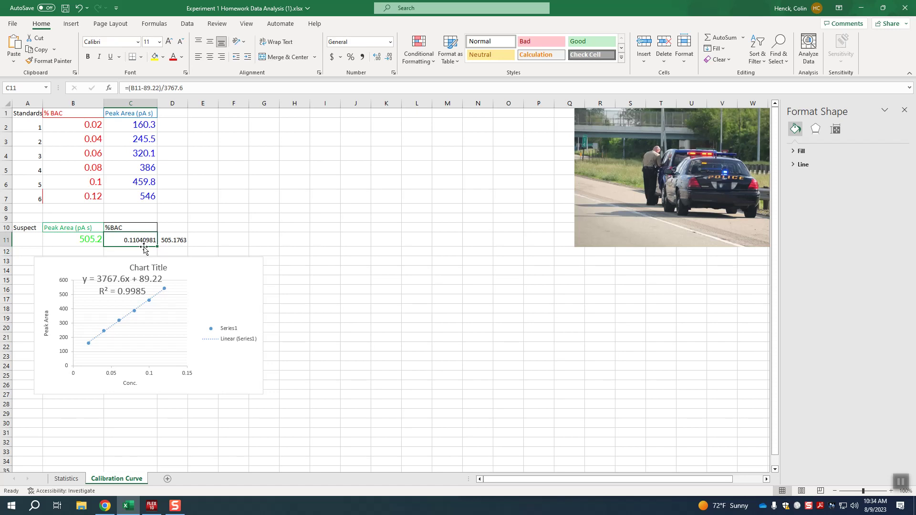